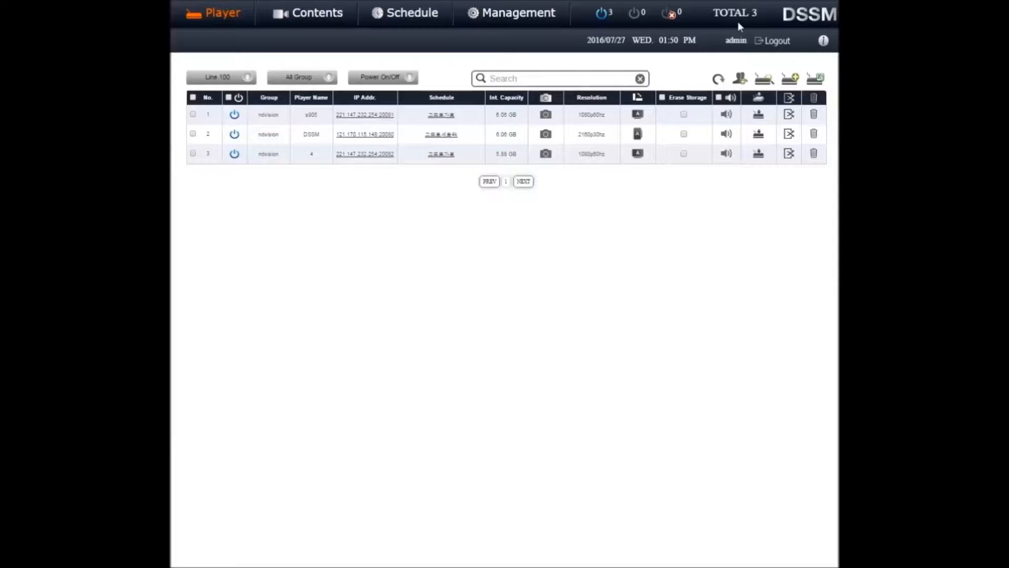
Open the first player's IP address page and its assigned schedule, and return to the player list
click(823, 41)
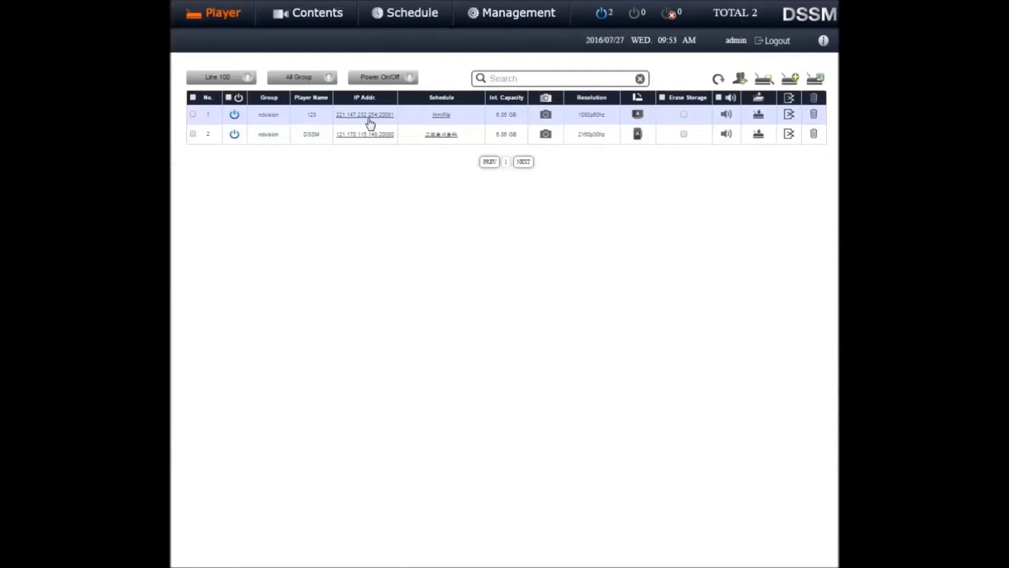
click(367, 117)
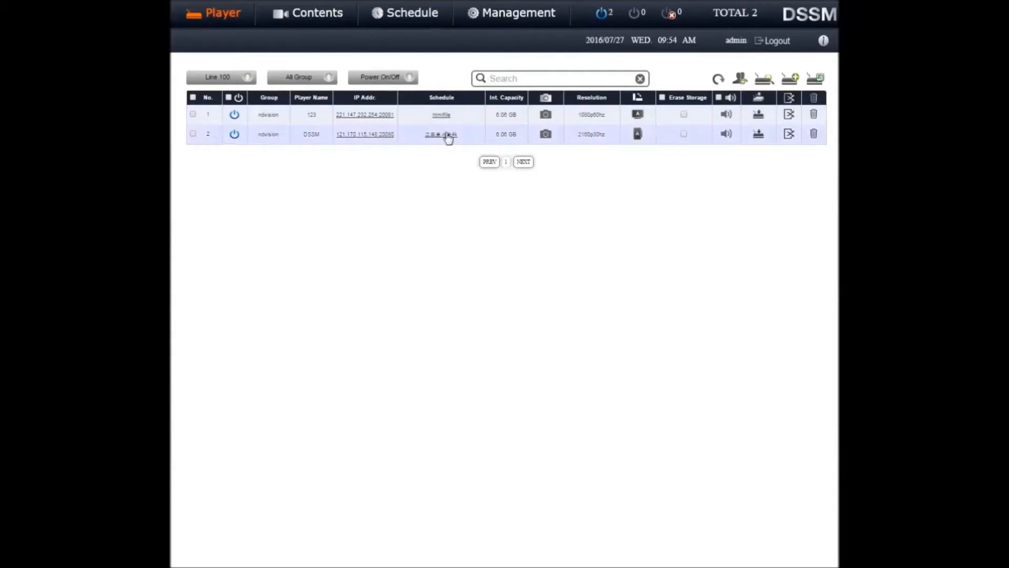
click(442, 115)
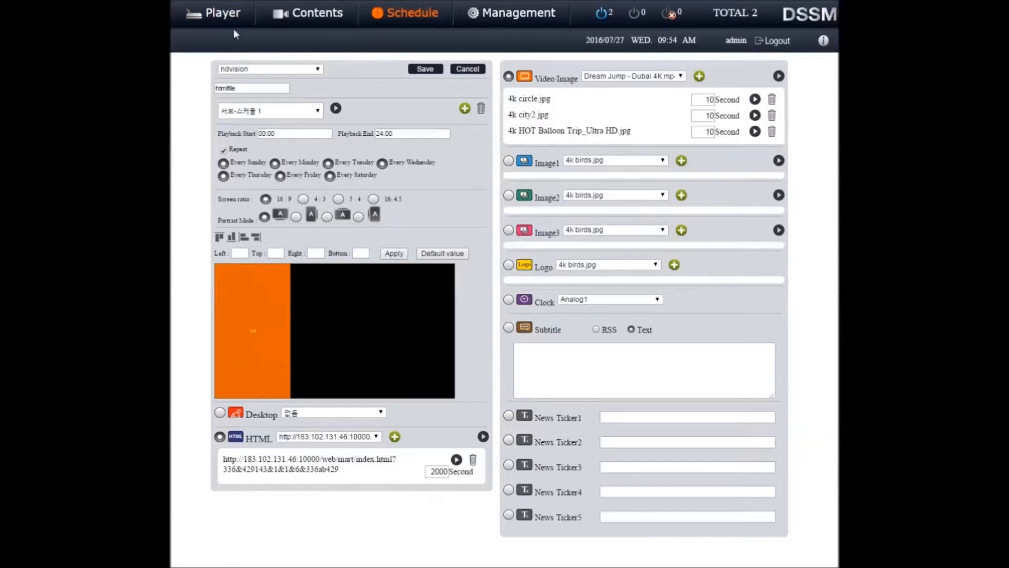
click(224, 13)
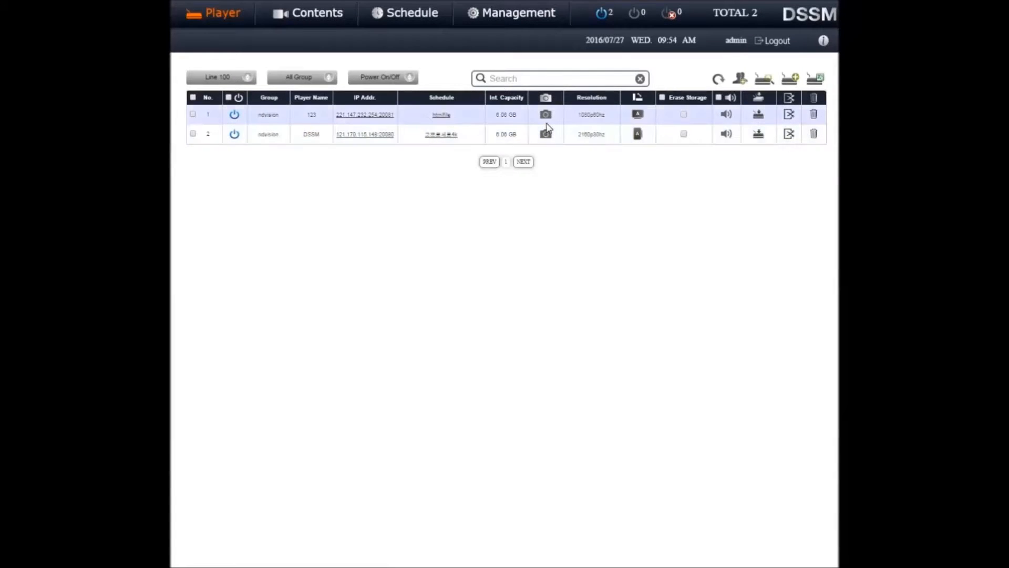
View the current screen capture of player 123, close it and open that player's edit form
click(547, 116)
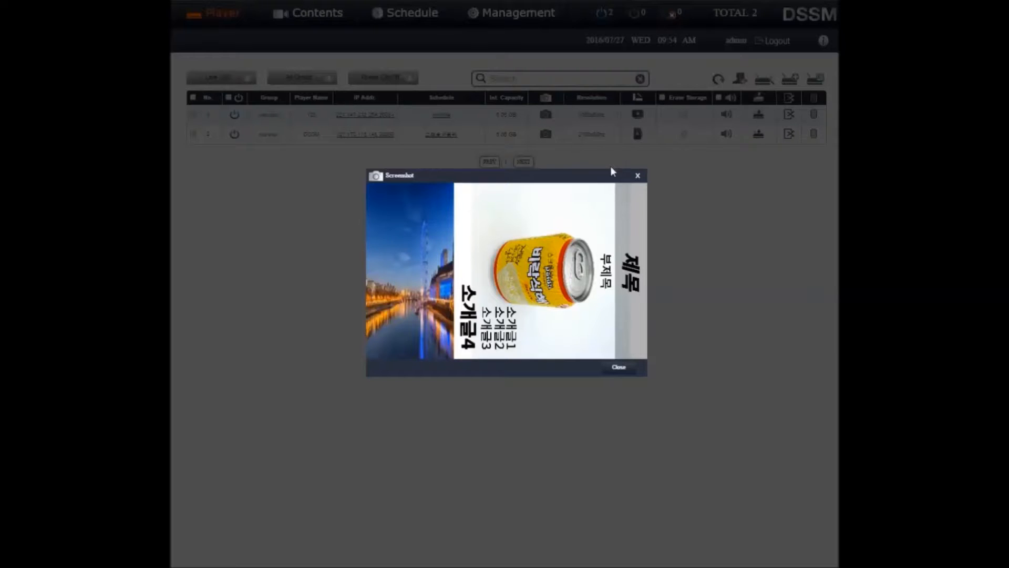
click(622, 366)
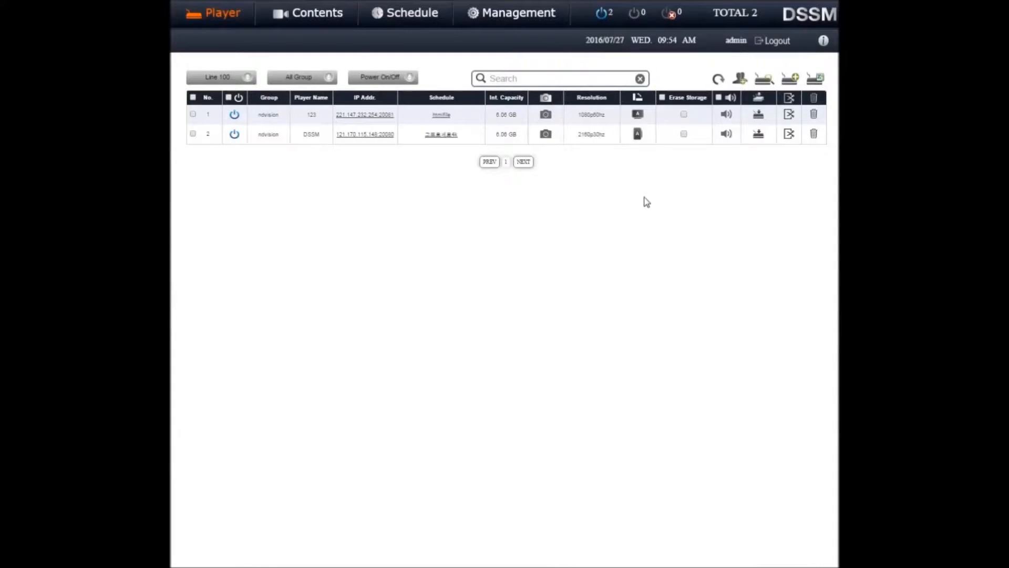
click(790, 115)
Start a new administrator with ID 1 and name 1, and enter and confirm the account password
click(492, 15)
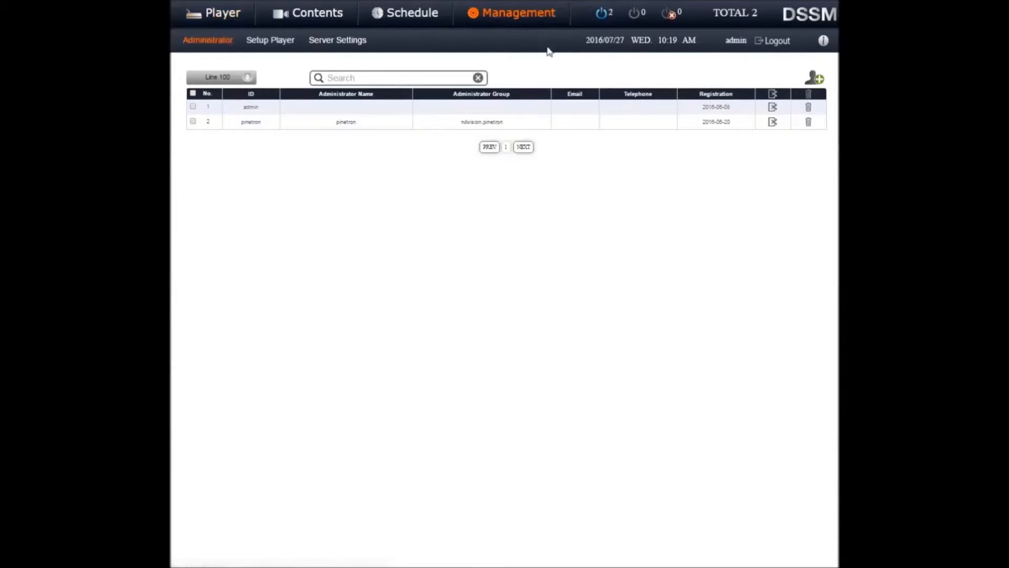
click(814, 77)
click(626, 91)
text(1)
key(Tab)
text(1)
key(Tab)
text(111)
key(Tab)
text(111)
key(Tab)
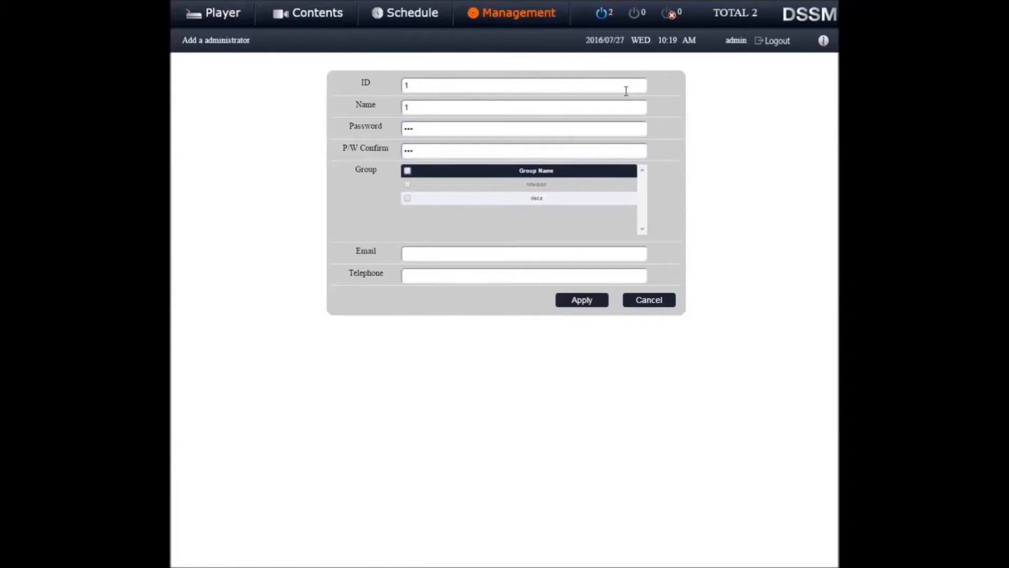
Assign the new administrator to the ndvision group, fill in the email and telephone fields, and save the account
click(408, 185)
click(418, 260)
text(d)
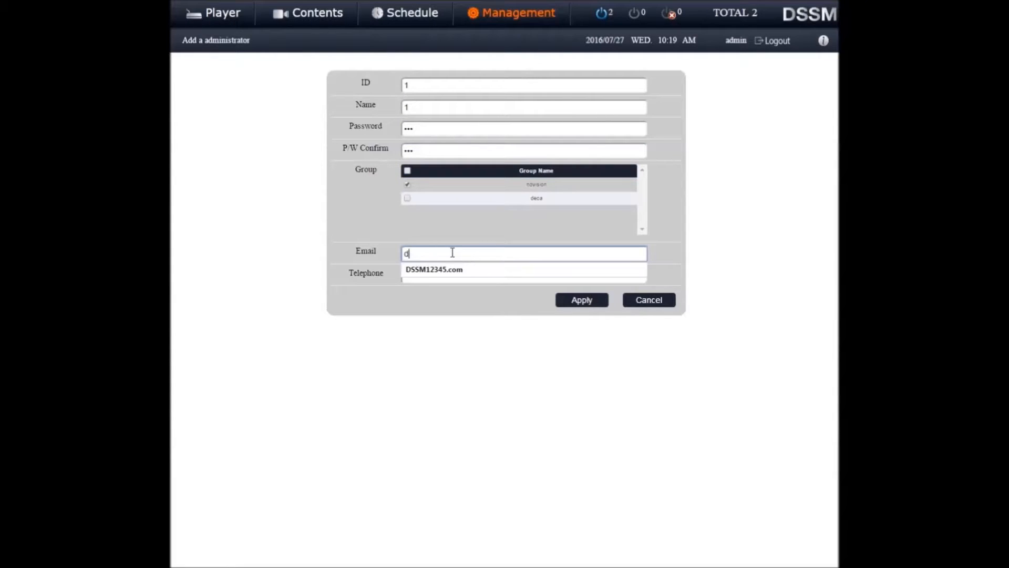
click(450, 270)
click(427, 275)
text(12345678900)
click(427, 289)
click(572, 301)
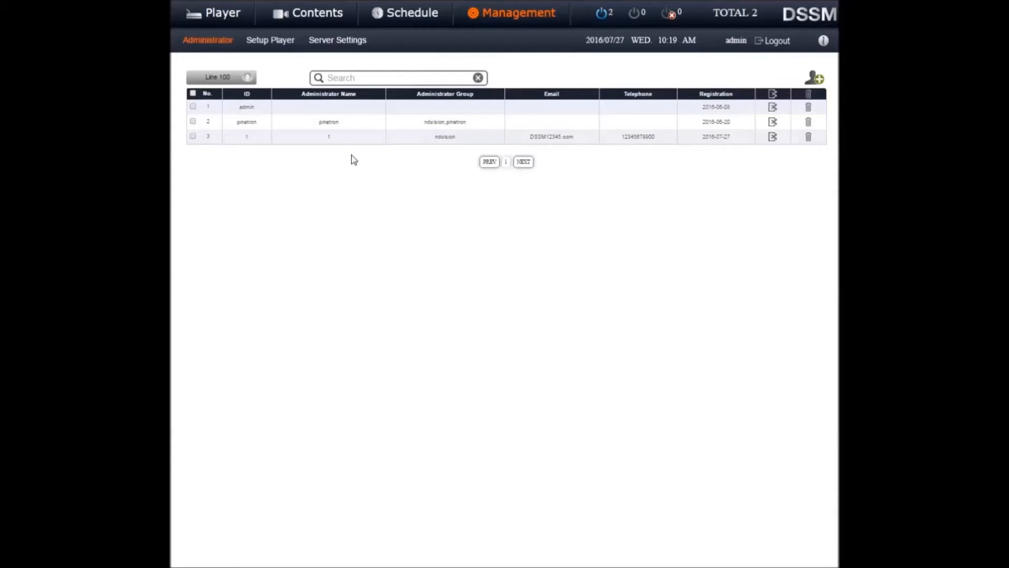
Add a new player group named 123 in the group management of the players
click(222, 17)
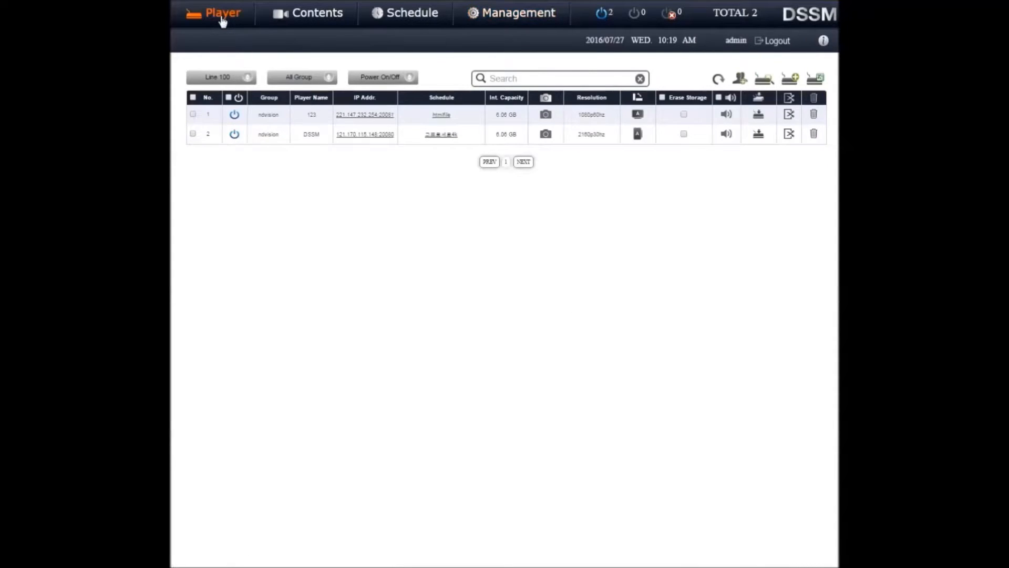
click(741, 79)
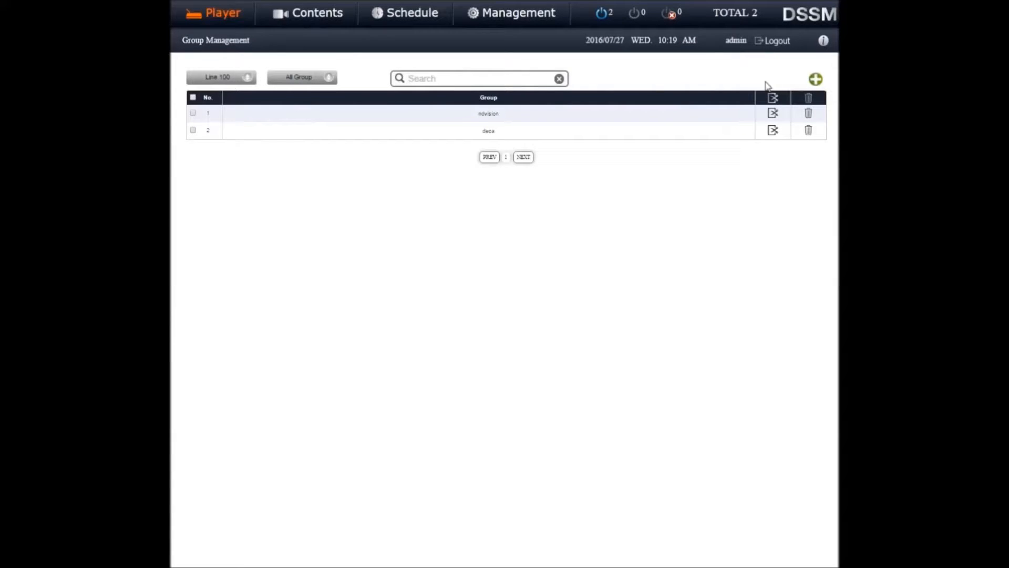
click(815, 80)
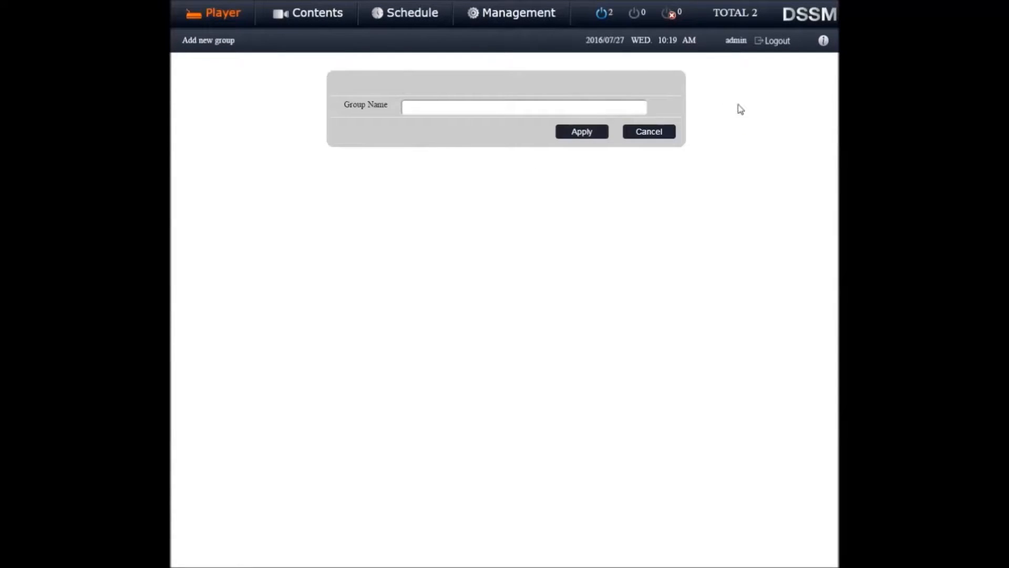
click(640, 108)
text(1)
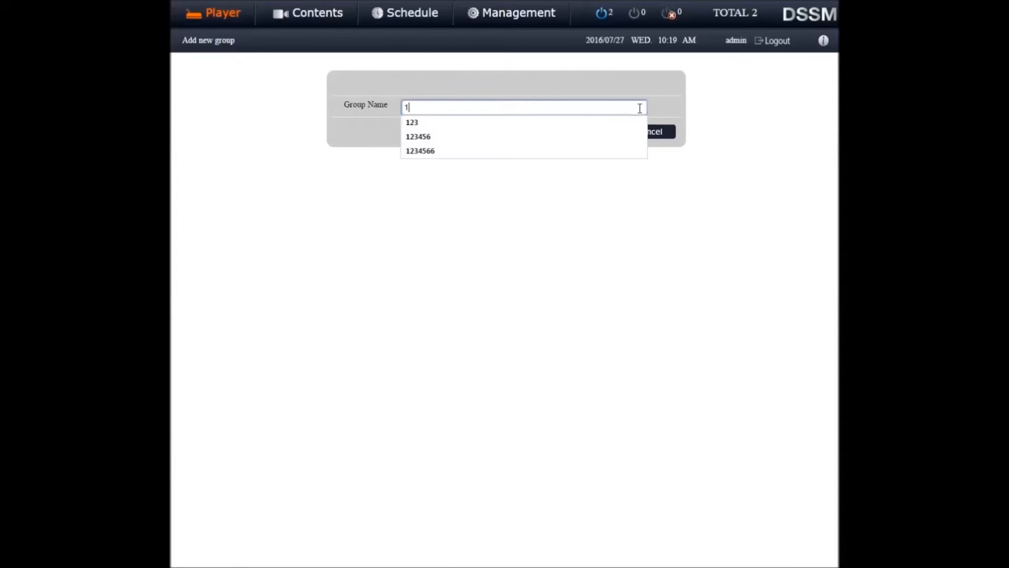
click(622, 121)
click(603, 132)
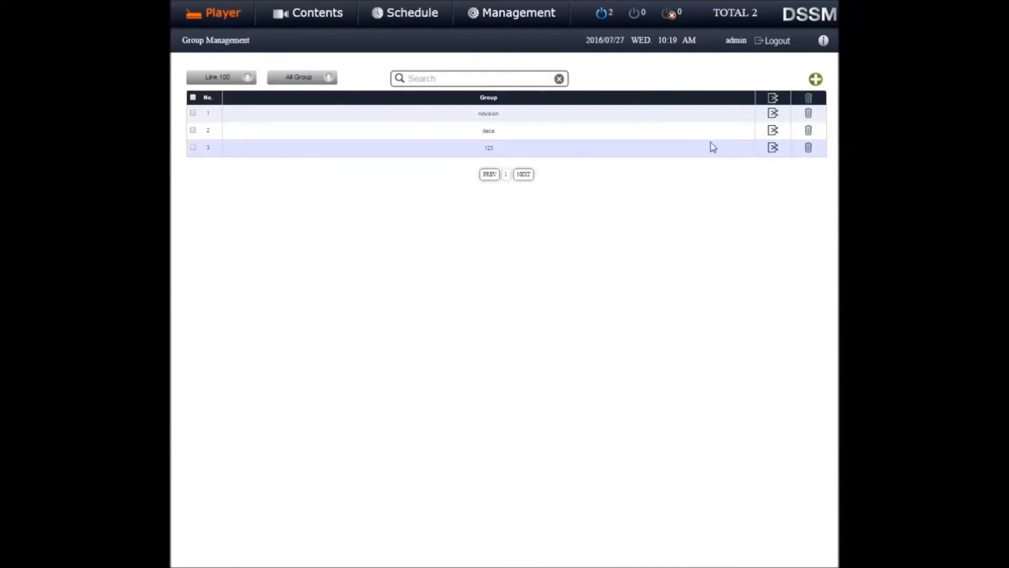
Rename group 123 to 123456 and apply the change
click(772, 149)
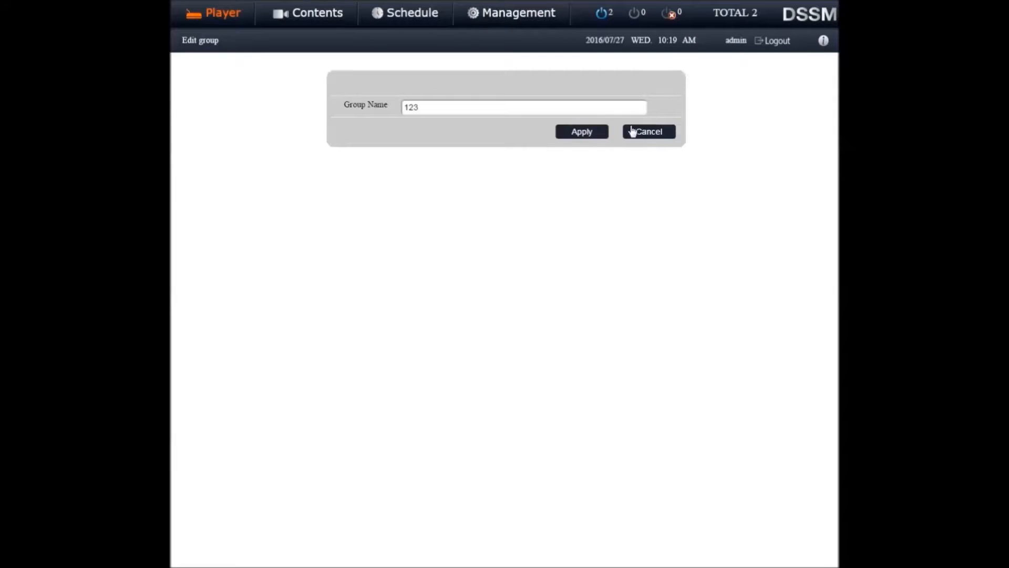
click(599, 108)
text(456)
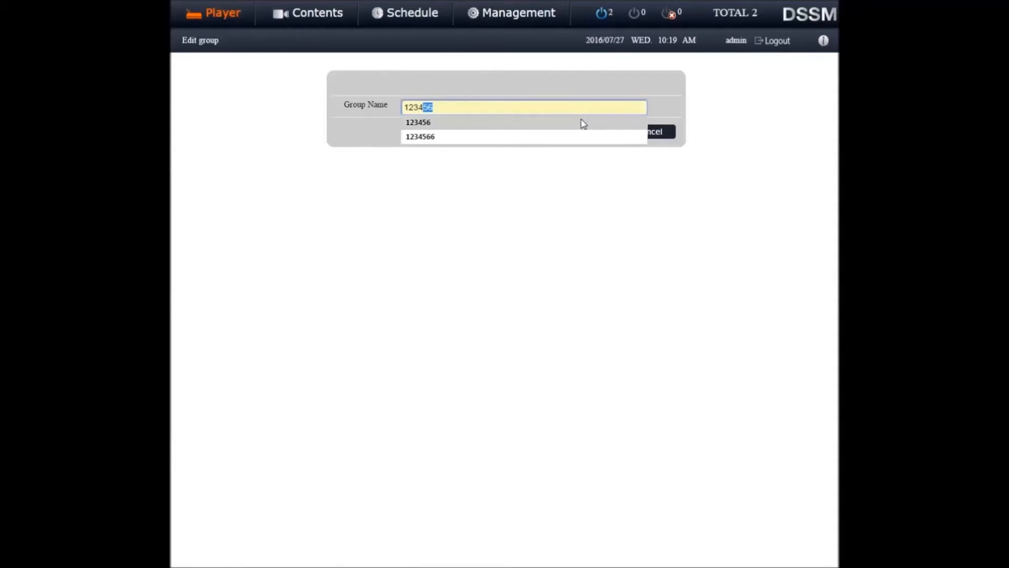
click(581, 121)
click(592, 132)
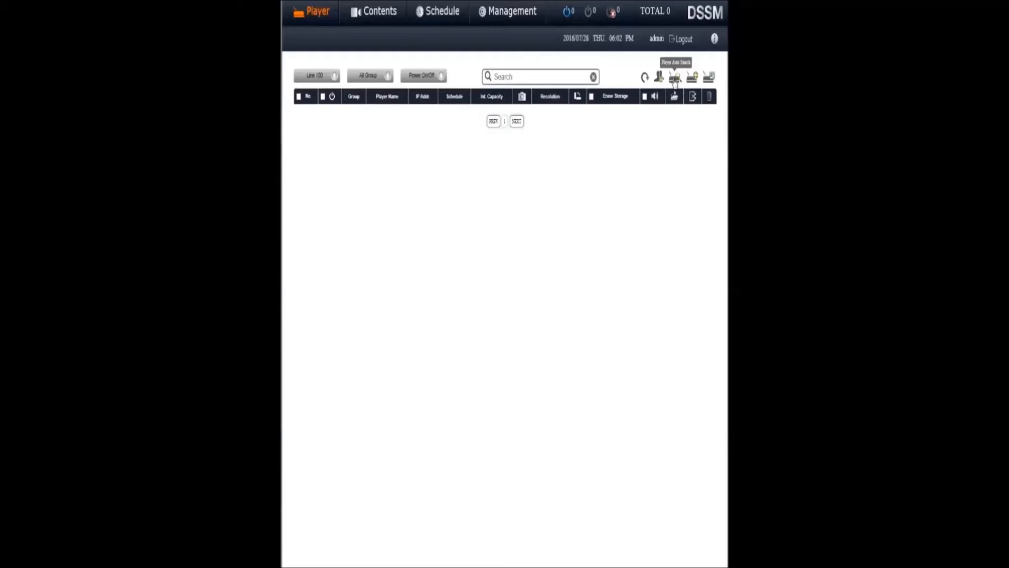
Run the player auto search, select the first player found and add it to the player list
click(674, 78)
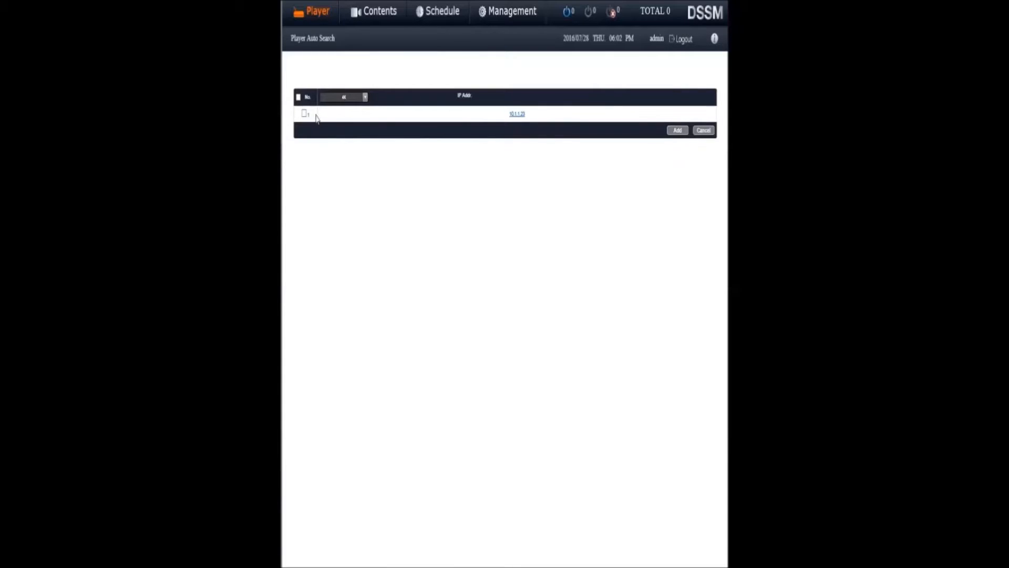
click(304, 114)
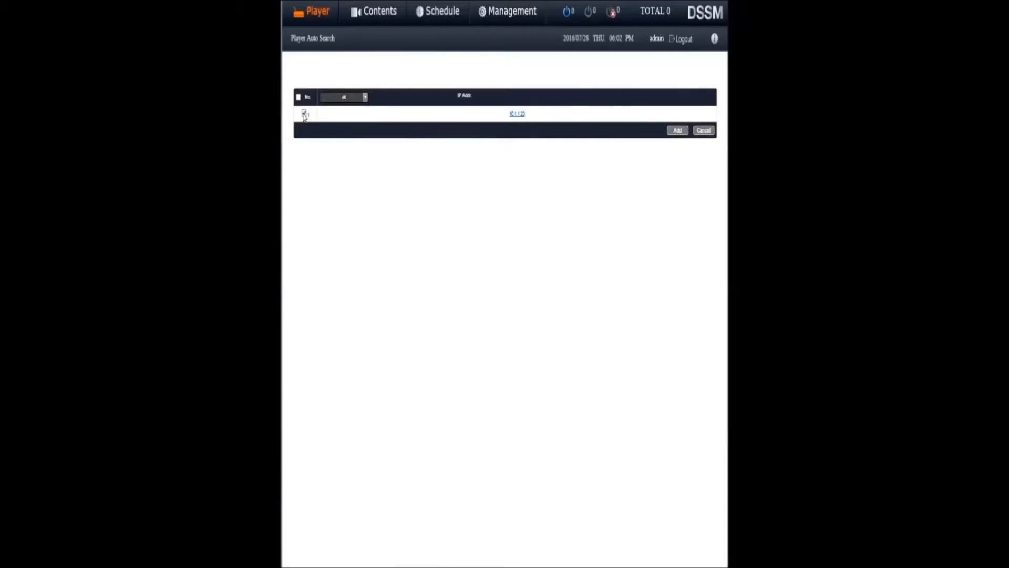
click(366, 99)
click(356, 118)
click(677, 131)
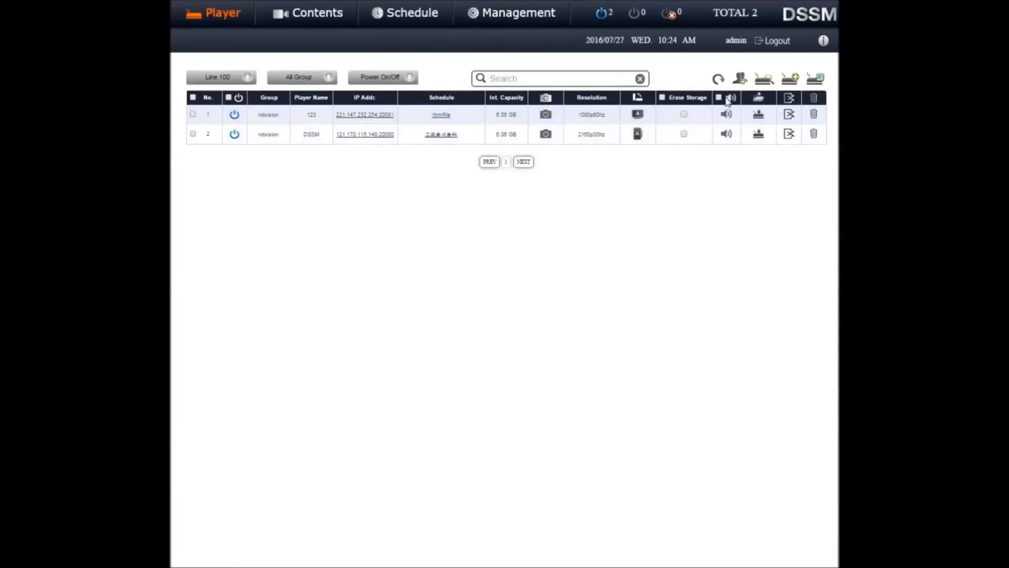
Start a manual player registration with the player name 1 in the ndvision group
click(790, 79)
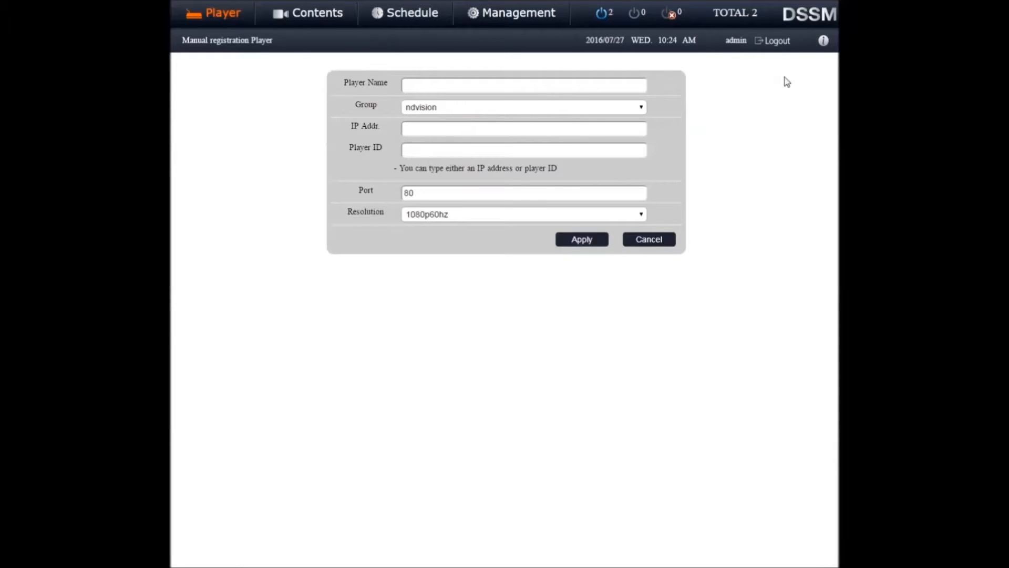
click(636, 85)
text(1)
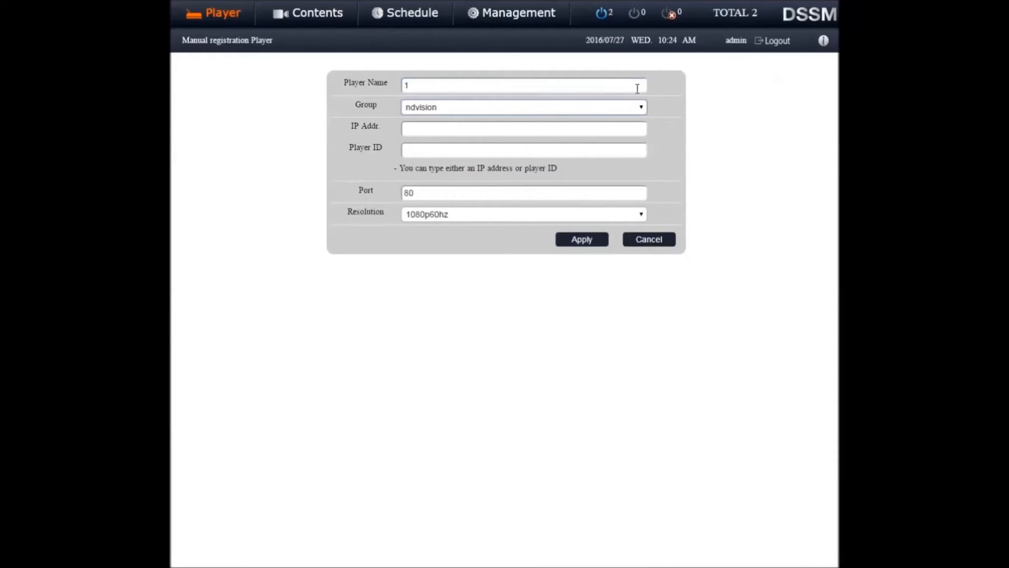
click(602, 126)
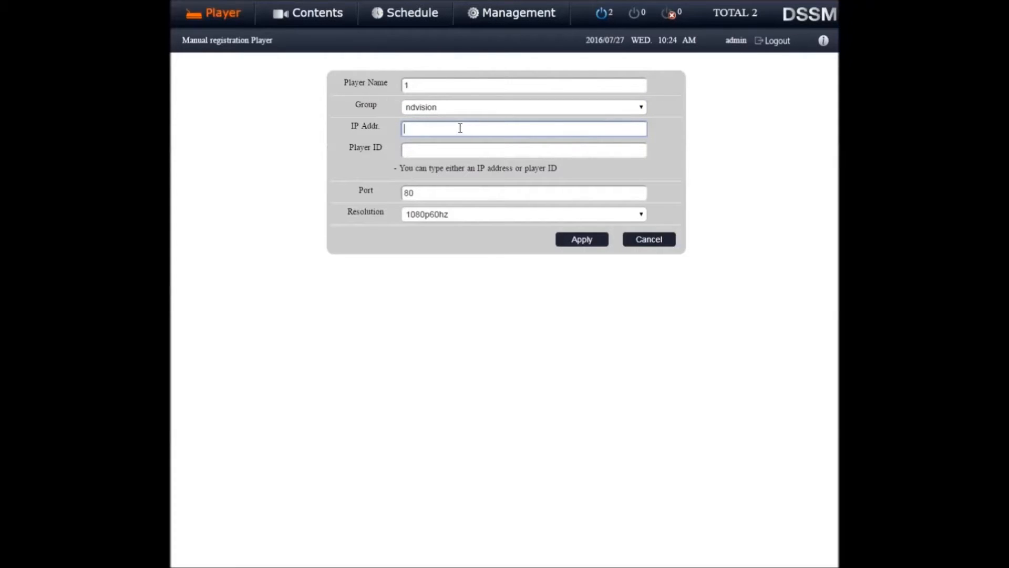
click(412, 148)
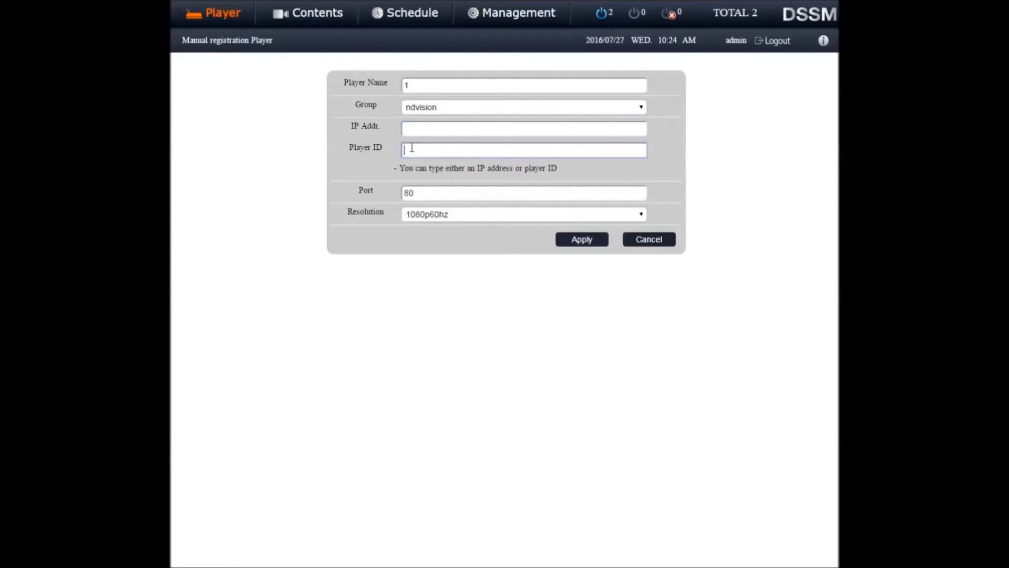
click(412, 130)
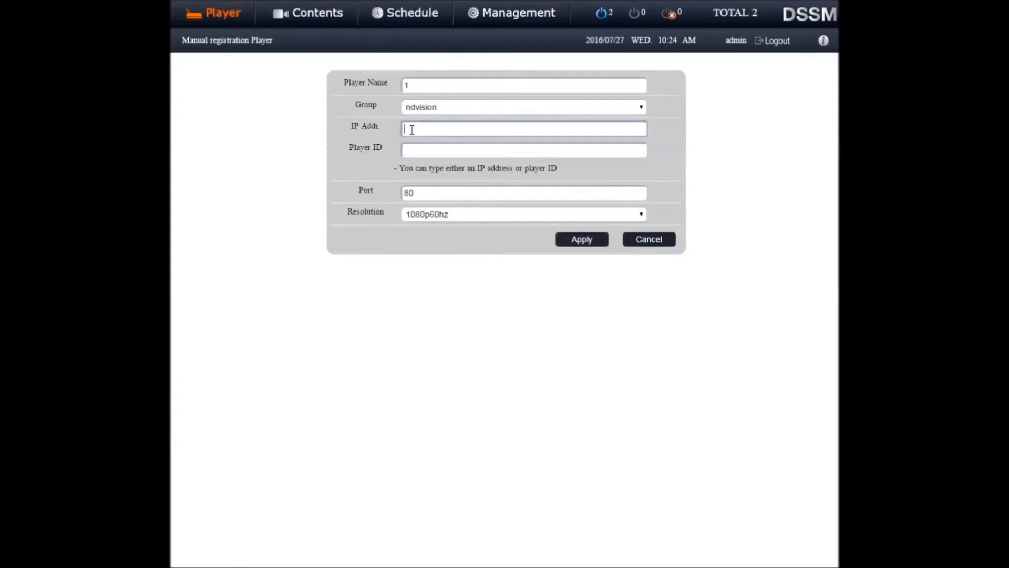
Copy the player ID from the player's setup information page and paste it into the registration form's Player ID
click(415, 149)
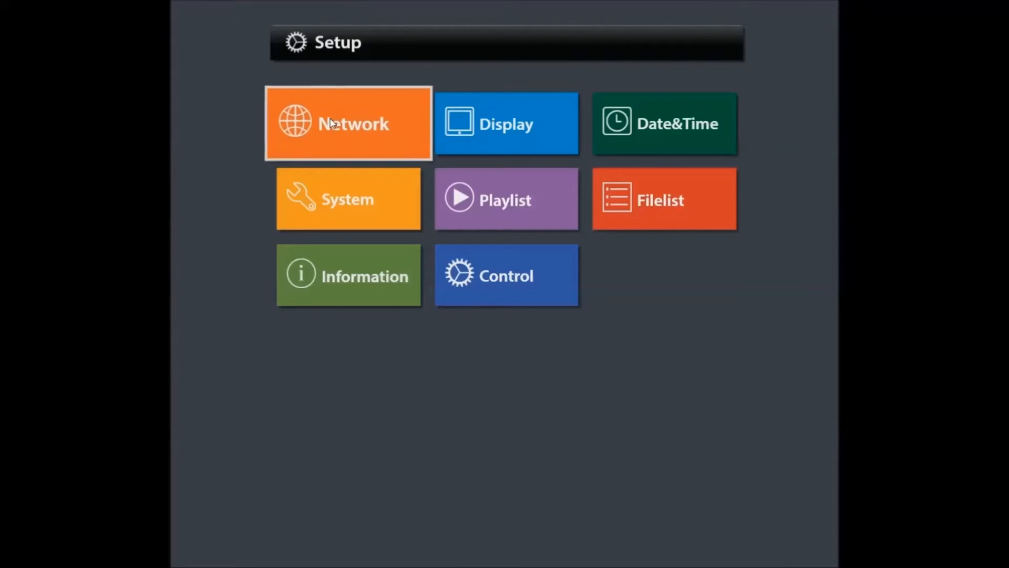
click(345, 270)
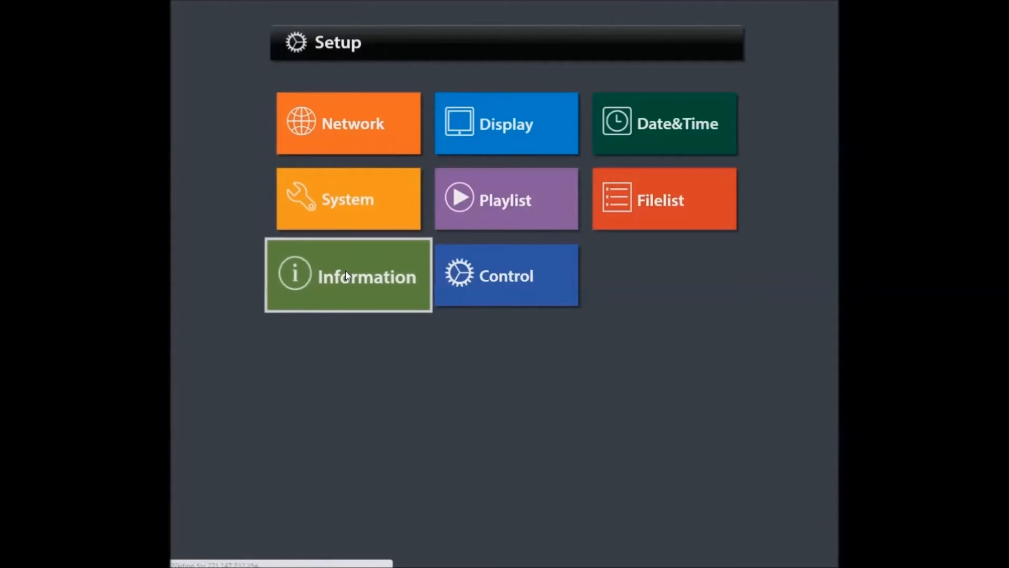
drag(472, 178, 409, 179)
key(ctrl+c)
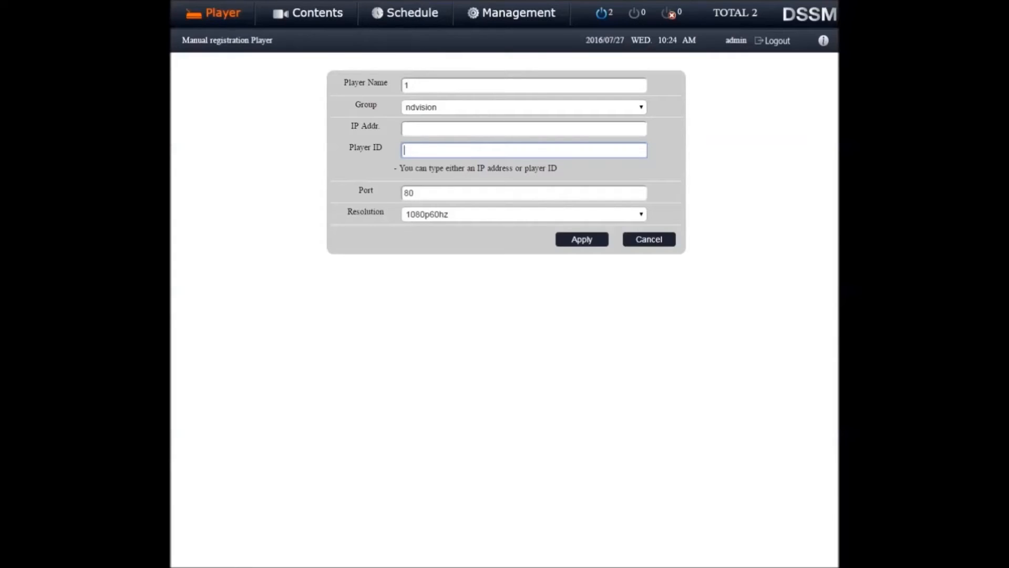
click(415, 150)
key(ctrl+v)
click(425, 165)
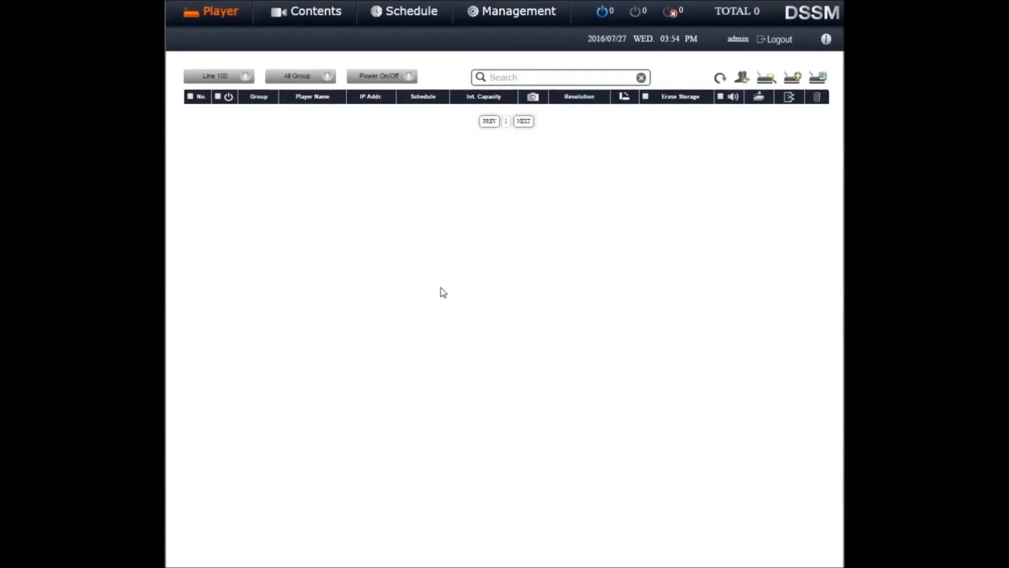
Register players by file, using the dssmplayer_terminal_list file
click(816, 80)
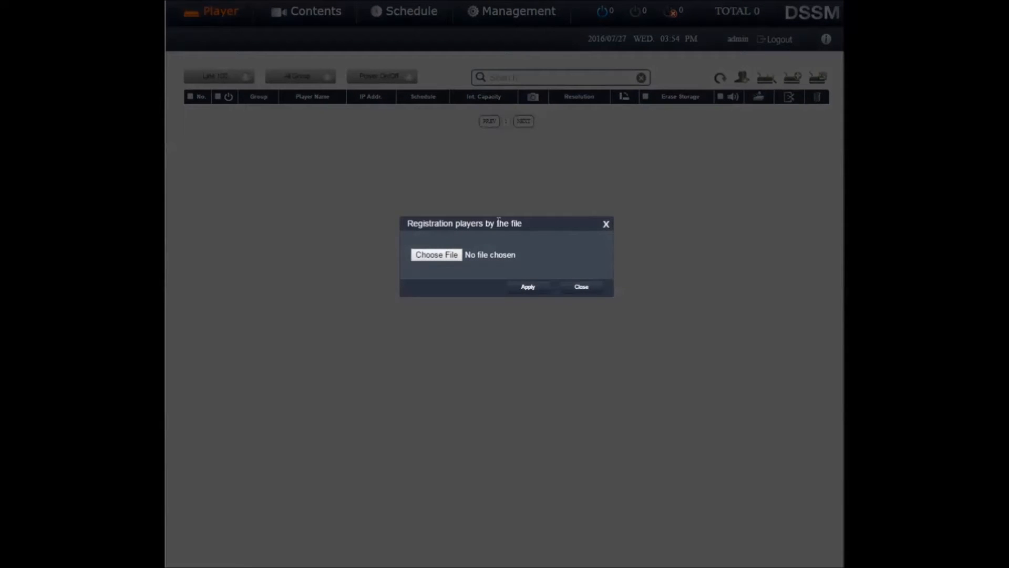
click(436, 255)
scroll(690, 169, down, 3)
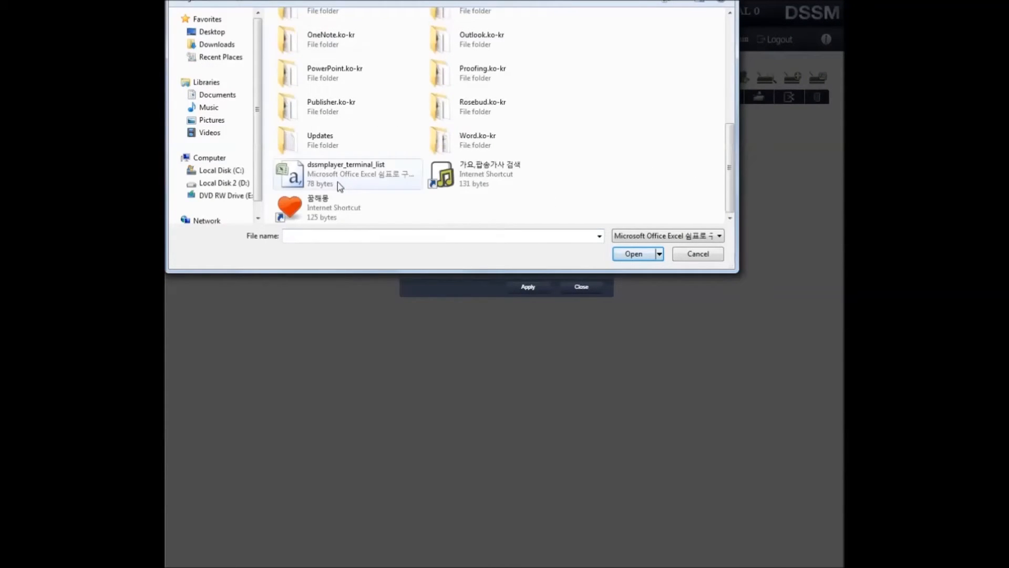
double_click(337, 182)
click(533, 289)
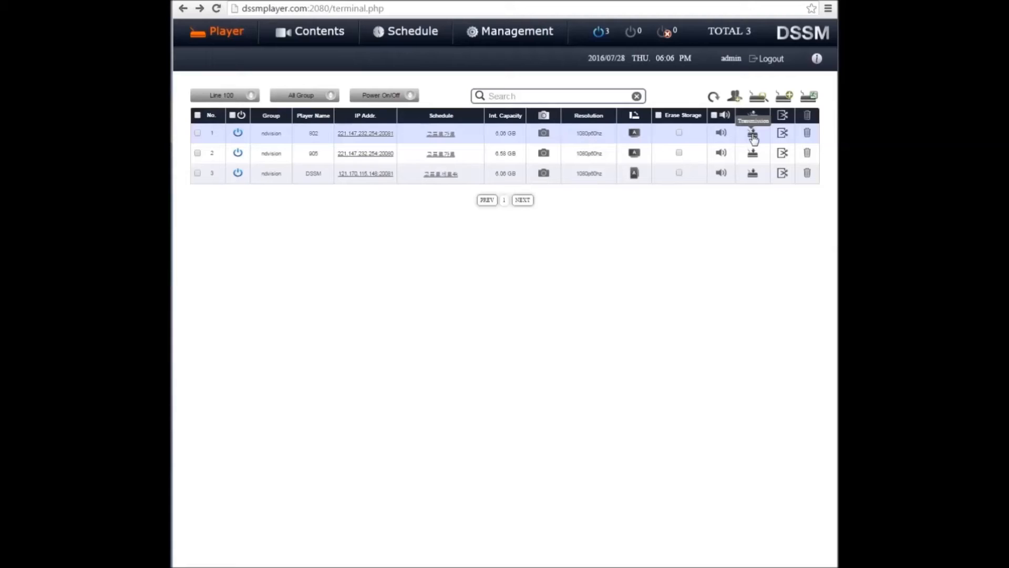
Open the edit form of the first listed player, and switch to the contents list
click(783, 135)
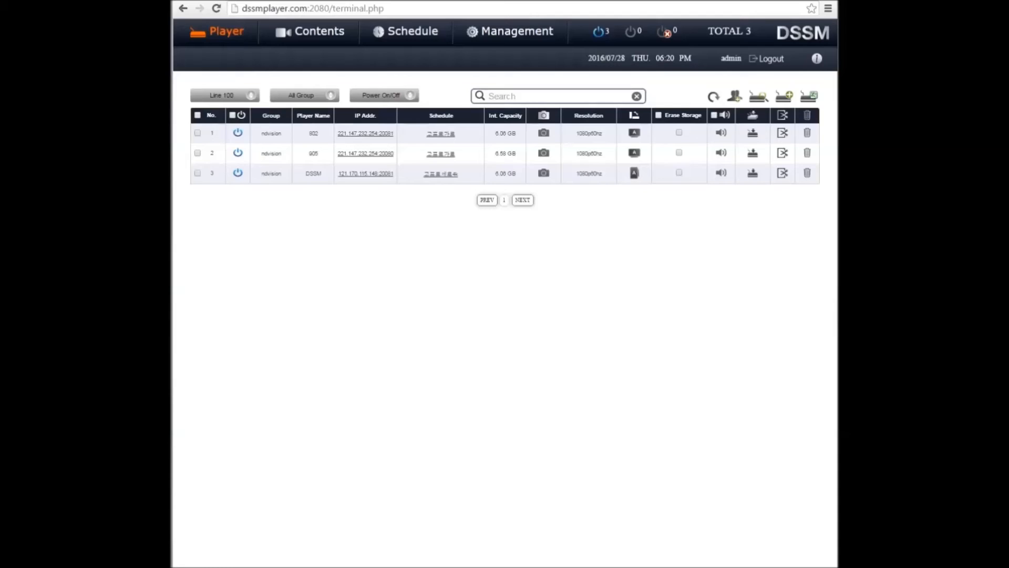
click(303, 35)
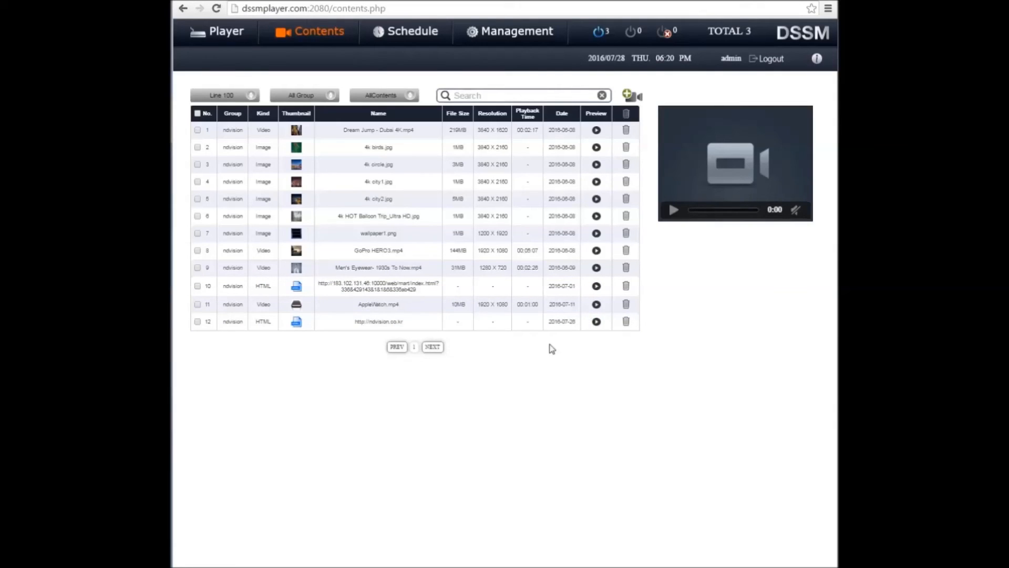
Start adding video or image contents with ndvision as the group
click(627, 95)
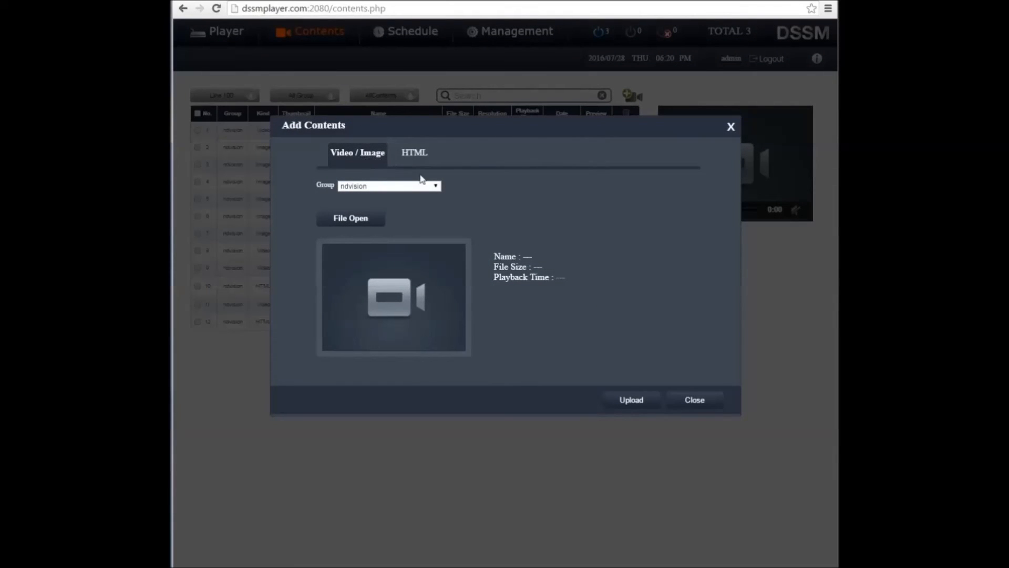
click(435, 186)
click(427, 206)
click(413, 159)
click(435, 187)
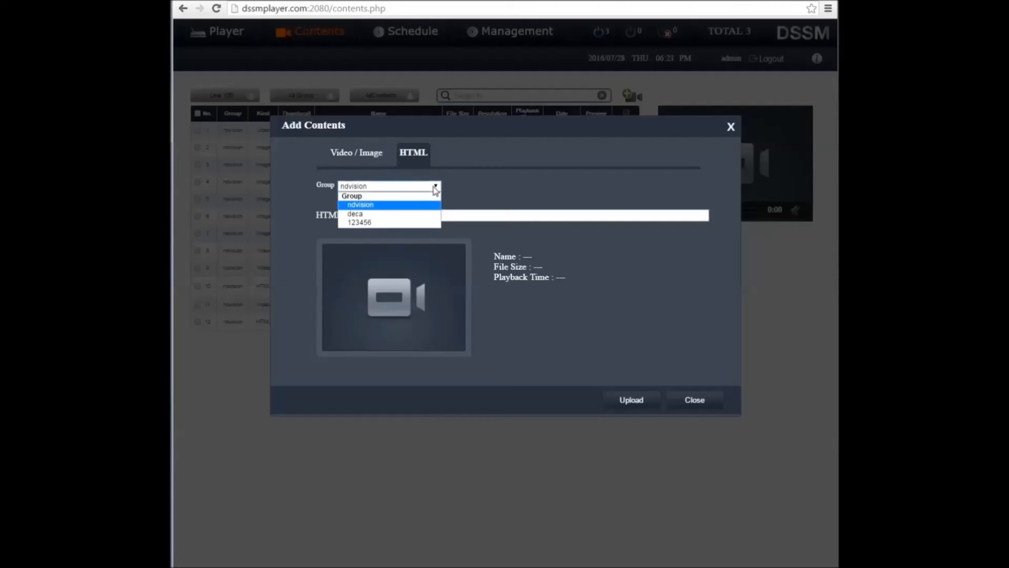
click(424, 206)
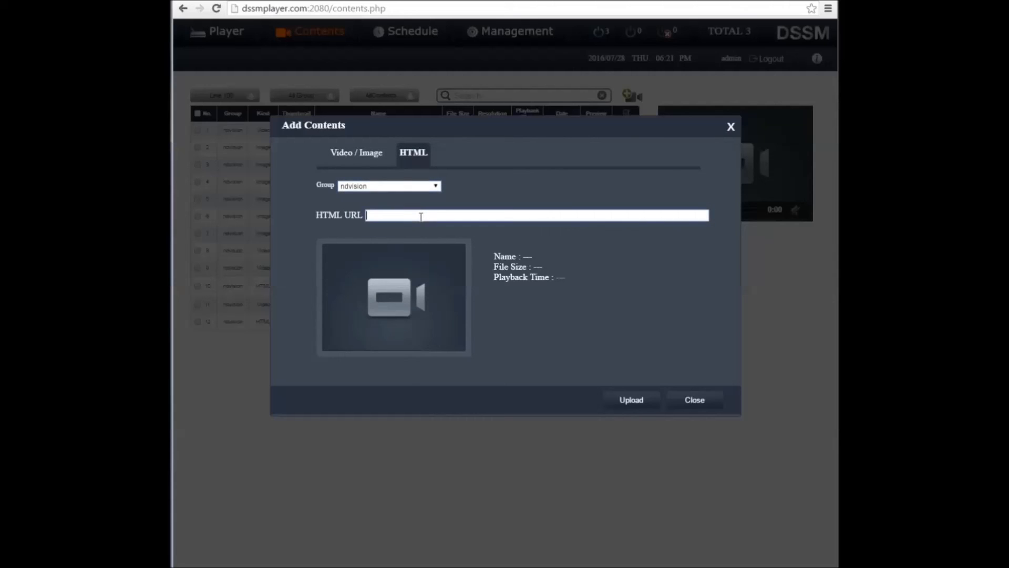
click(421, 216)
click(424, 227)
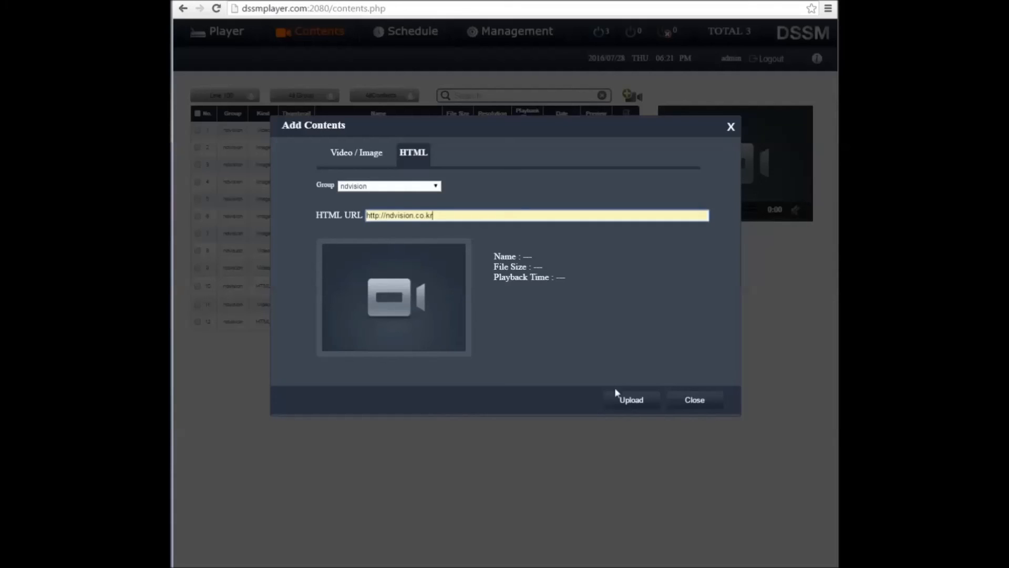
click(687, 401)
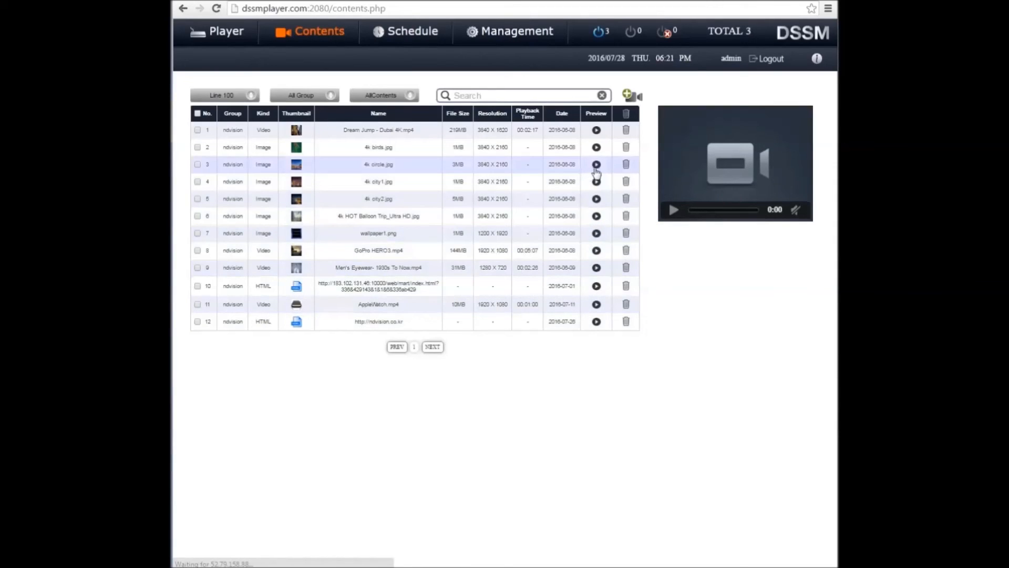